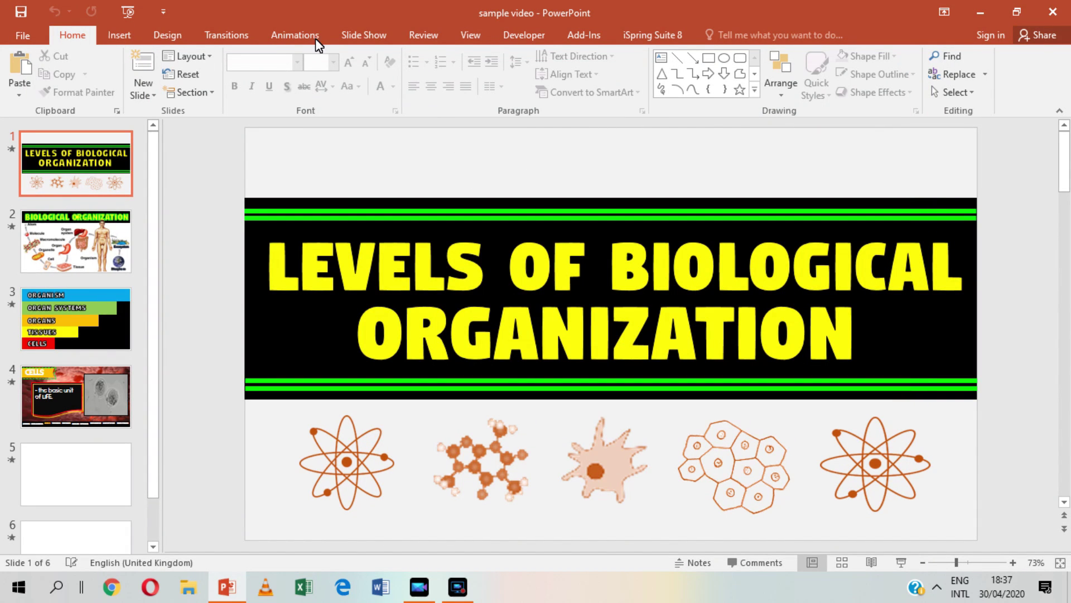
Step: Open the Animation Pane and review the animations on slides 2–4, then return to the title slide
click(295, 35)
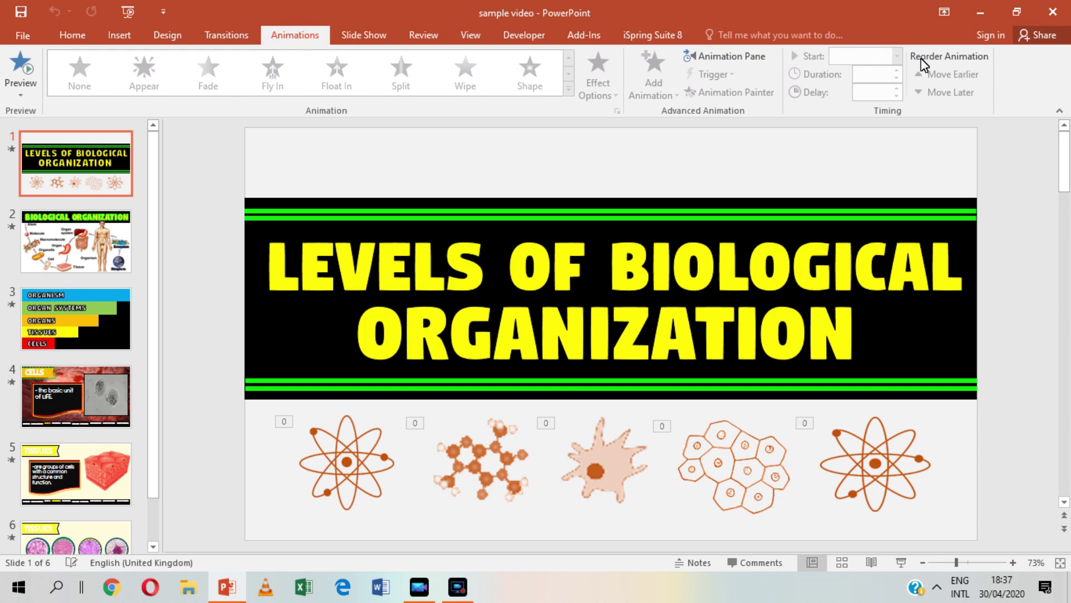
click(746, 54)
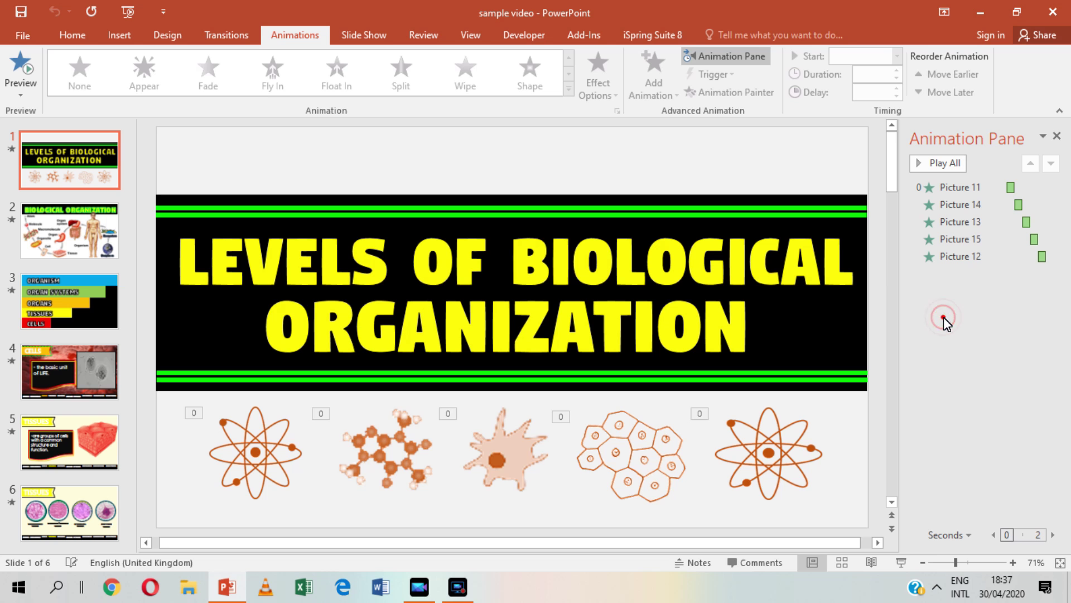
click(63, 248)
click(970, 278)
click(42, 317)
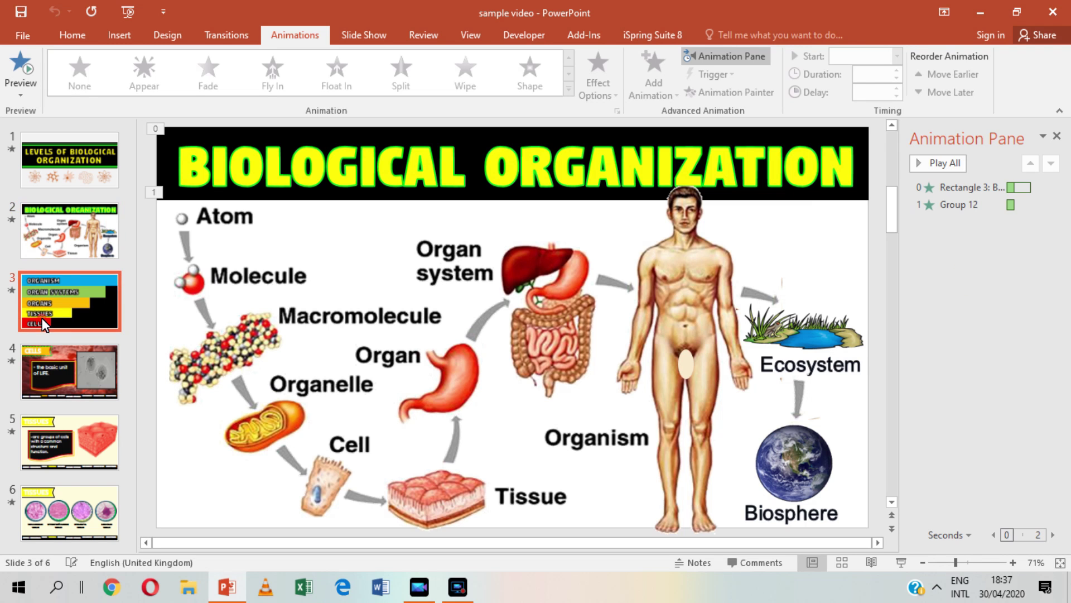
click(59, 364)
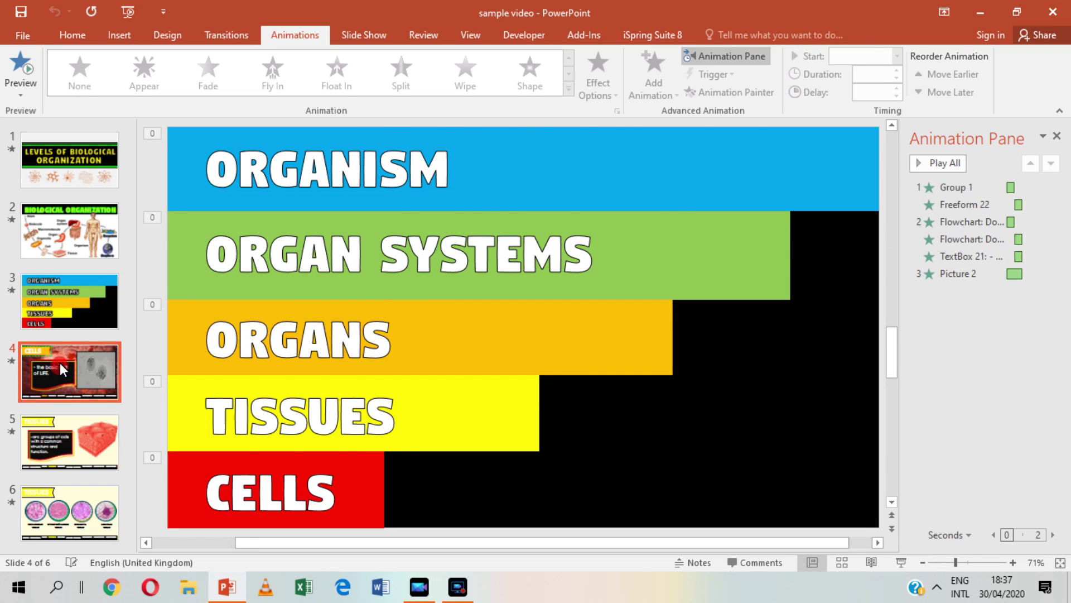
click(86, 148)
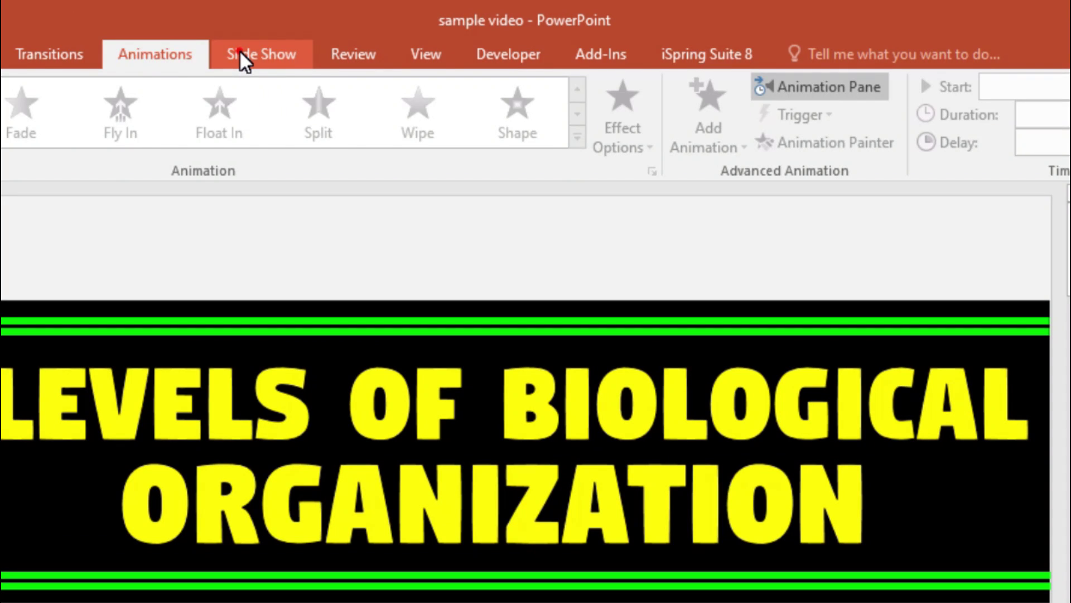
Step: Turn off Play Narrations and Show Media Controls, then start Rehearse Timings
click(350, 34)
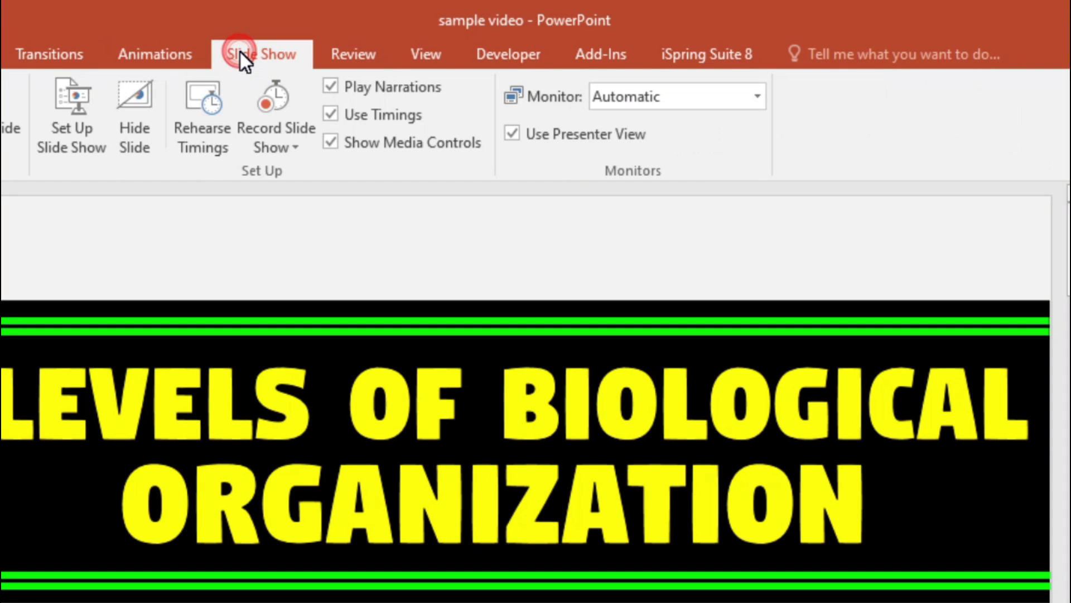
click(338, 83)
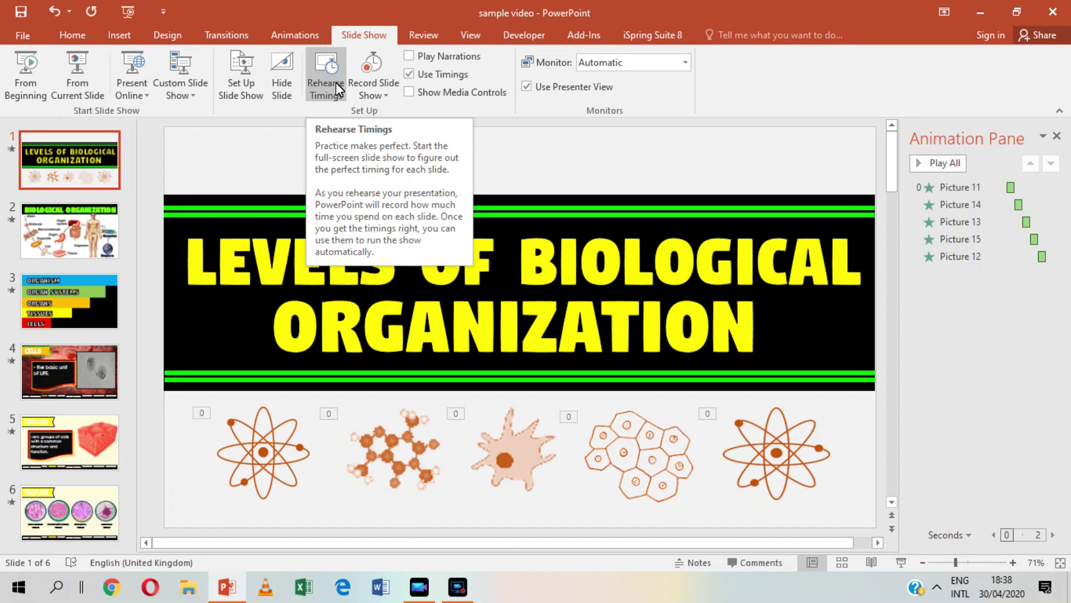
click(219, 128)
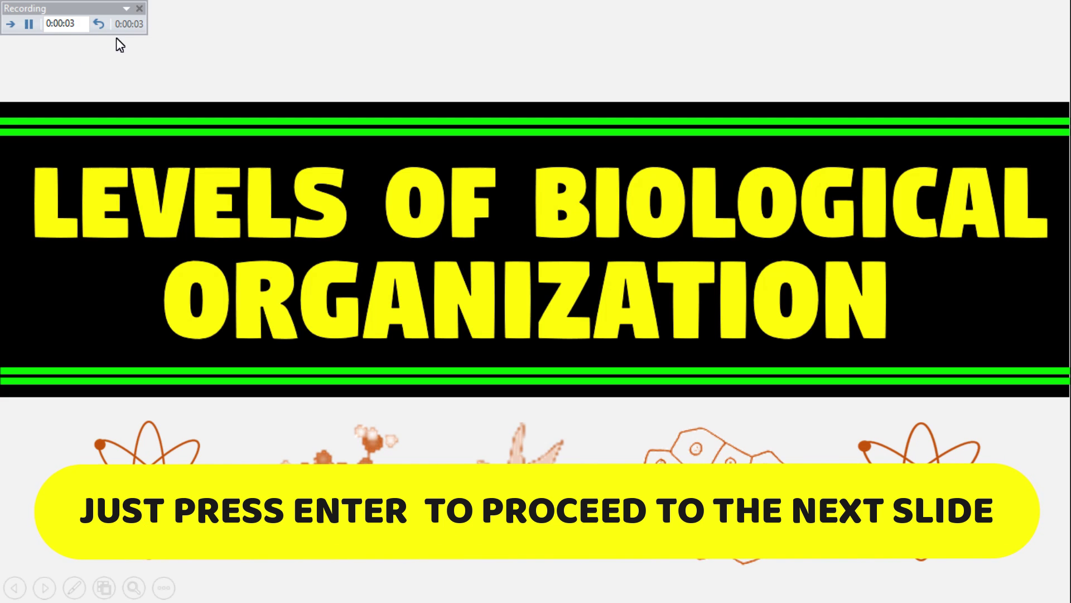
Step: Rehearse through all six slides and keep the new timings totalling 0:00:19
key(Return)
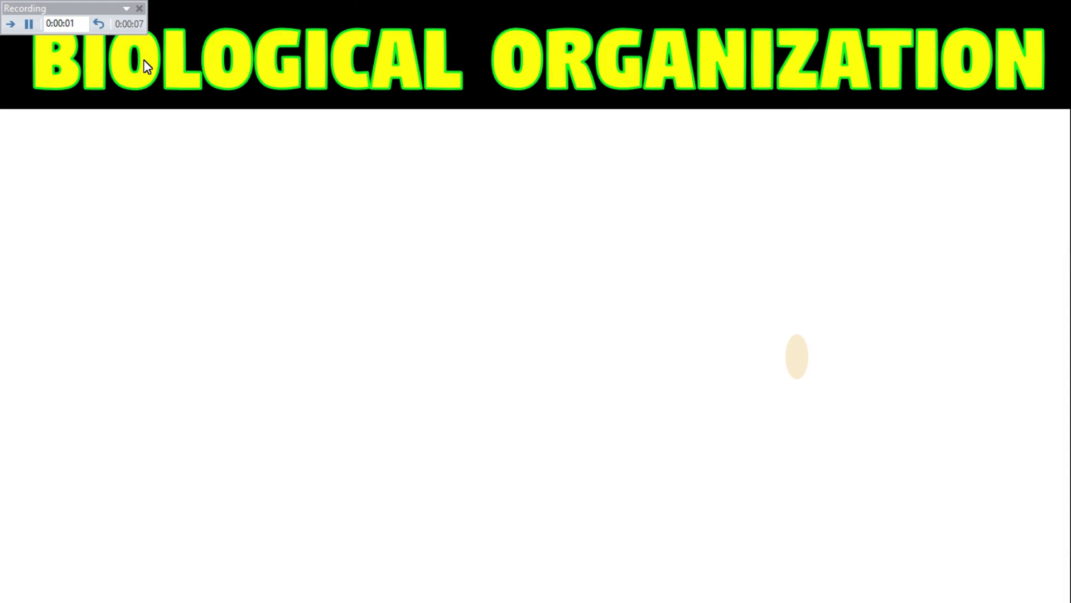
key(Return)
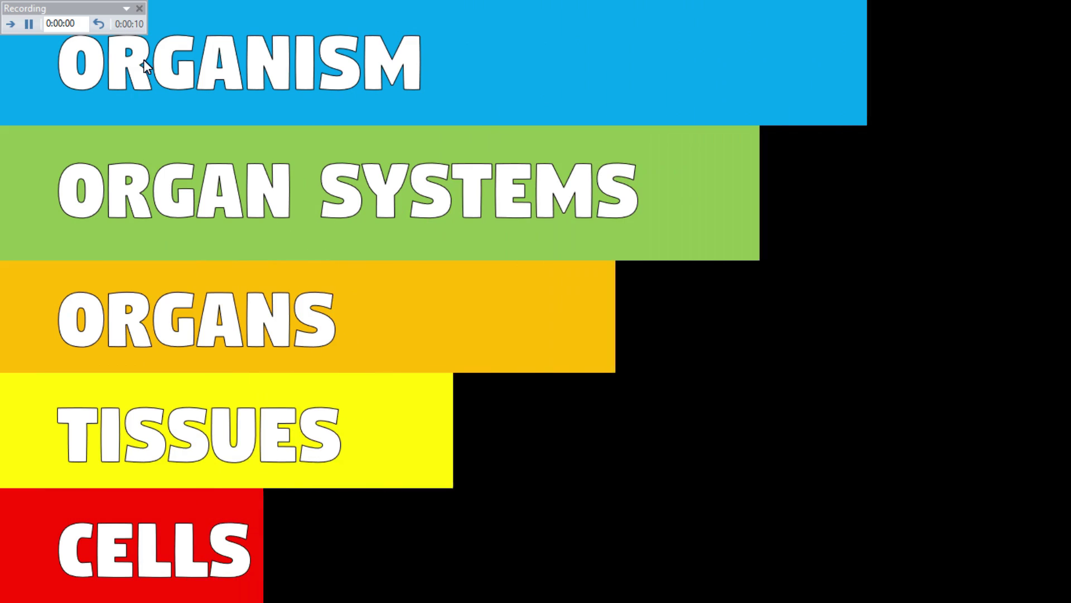
key(Return)
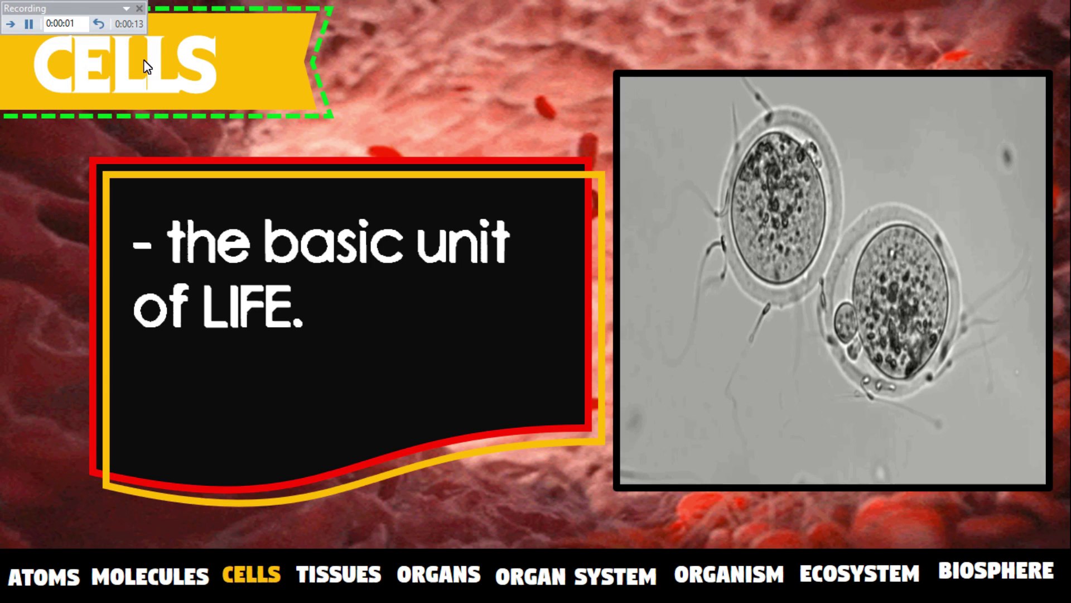
key(Return)
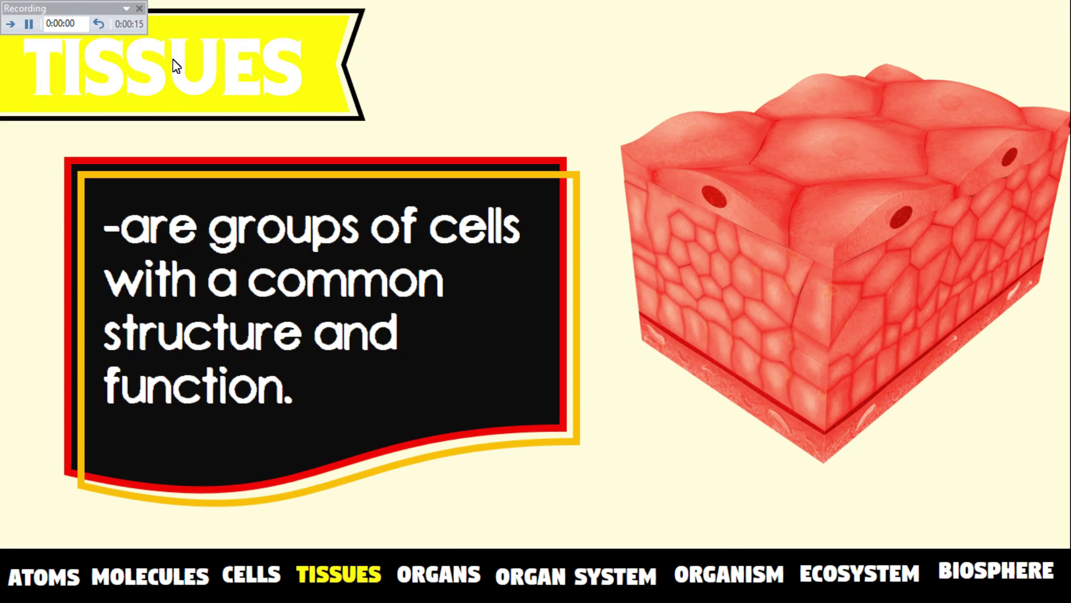
key(Return)
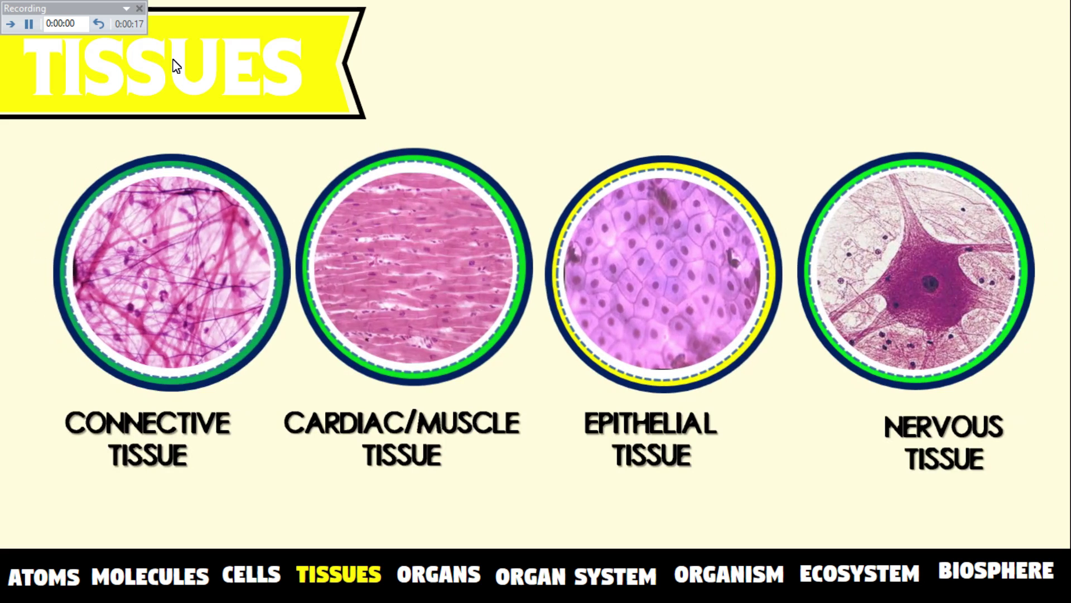
key(Escape)
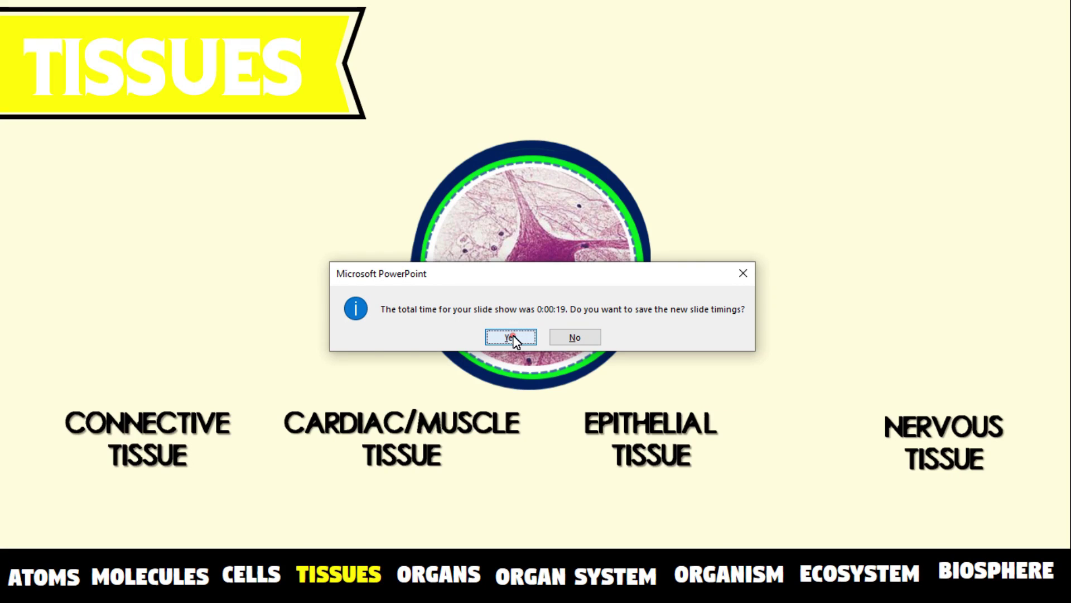
click(511, 337)
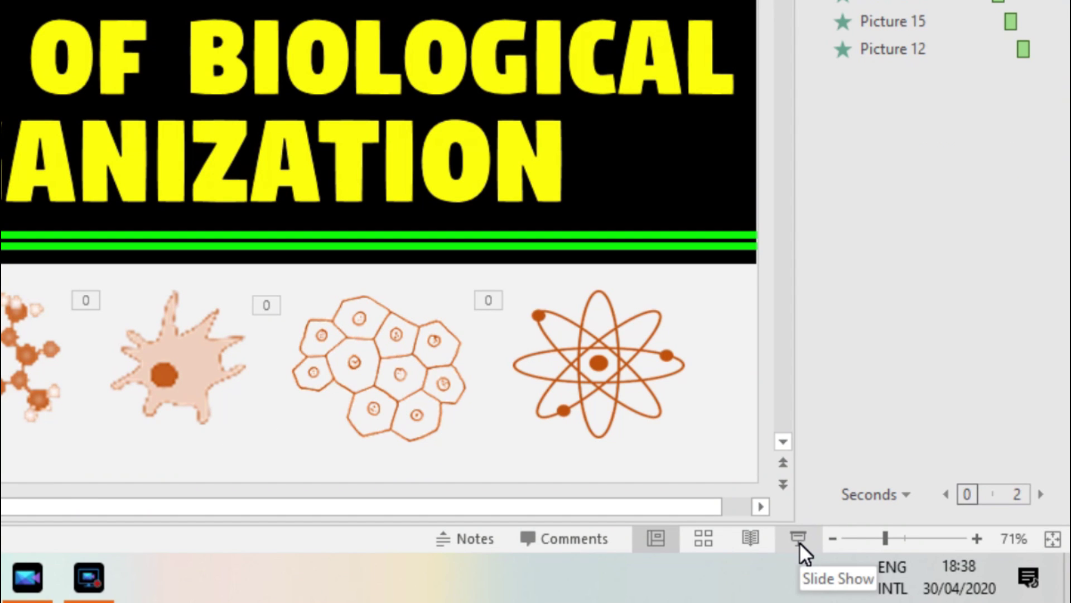
Step: Play the slide show with its rehearsed timings from the title slide and exit on the CELLS slide
click(799, 539)
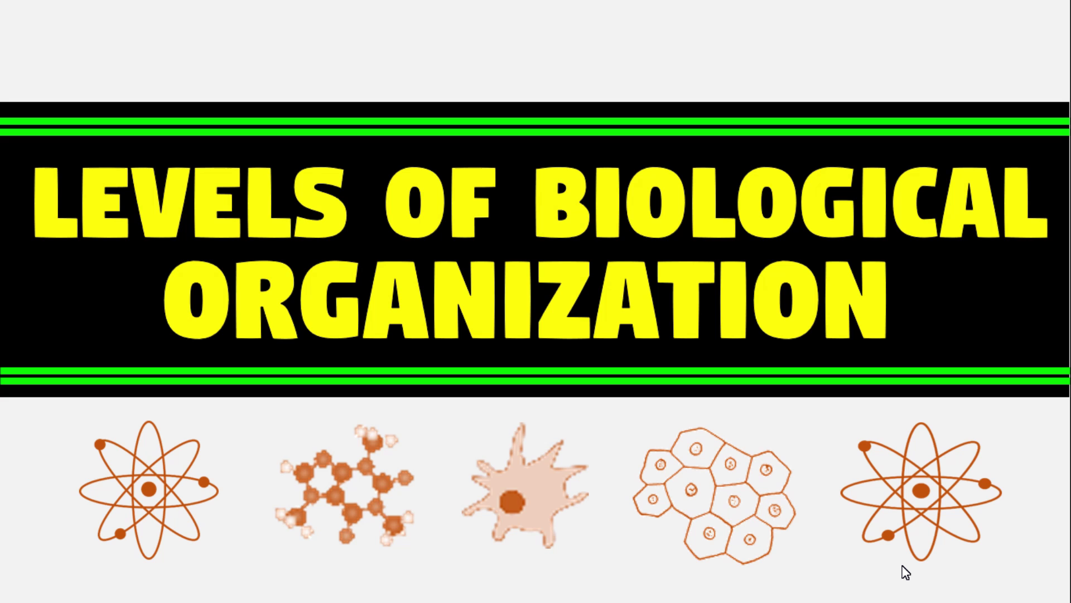
click(905, 572)
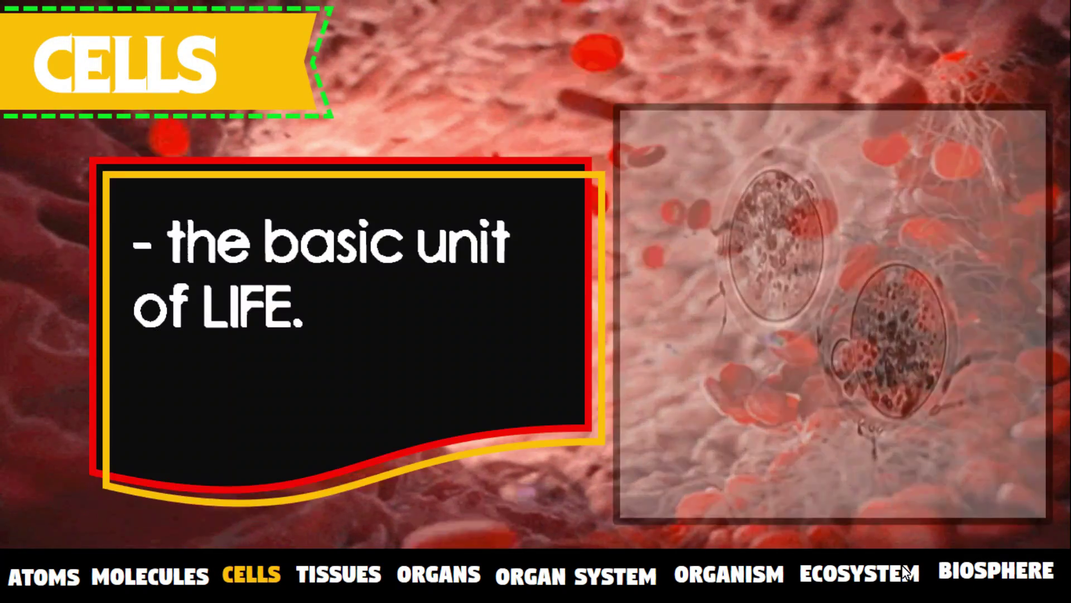
key(Escape)
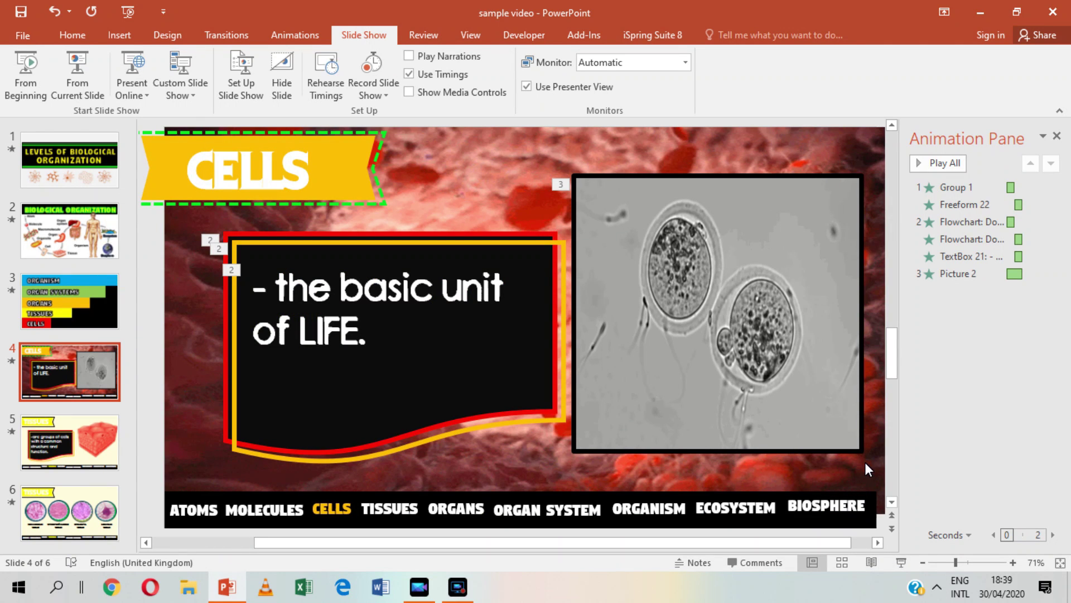
Step: Save As to the Desktop, renaming the file to 'SAMPLE VIDEO 2'
click(23, 36)
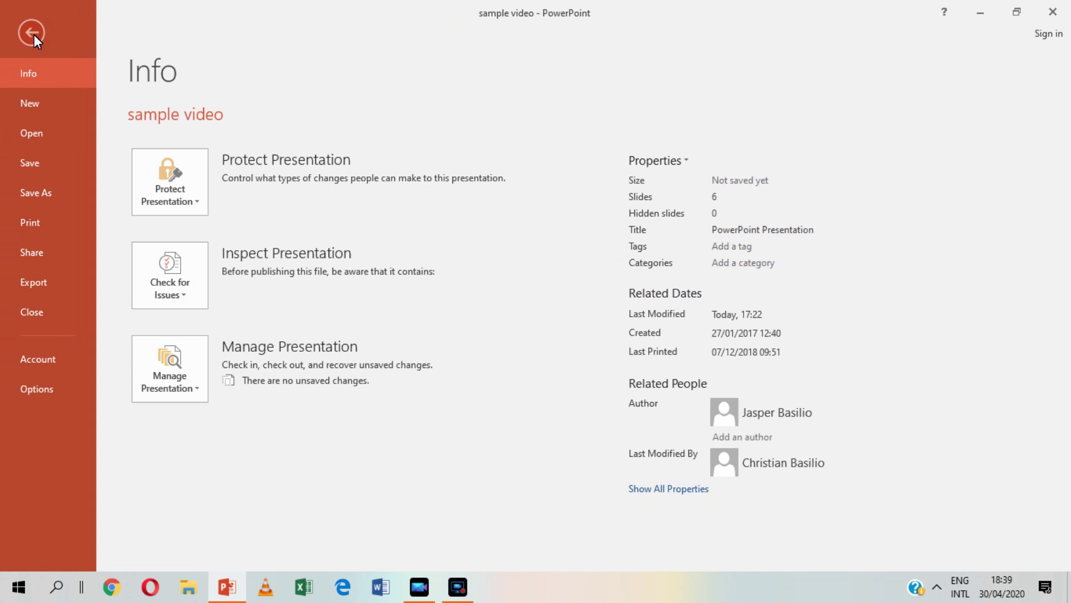
click(29, 193)
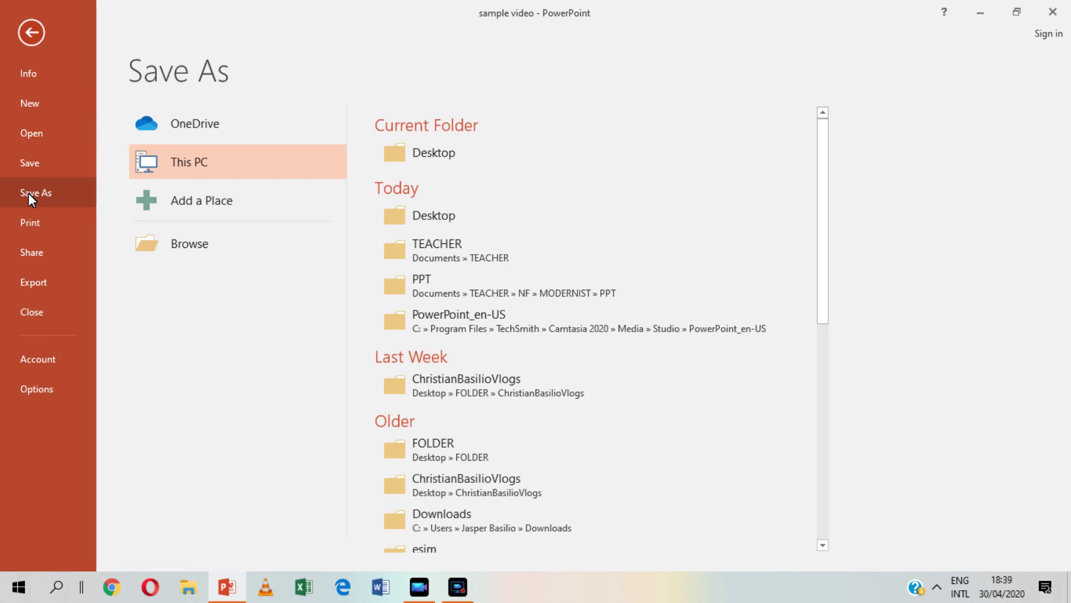
click(447, 166)
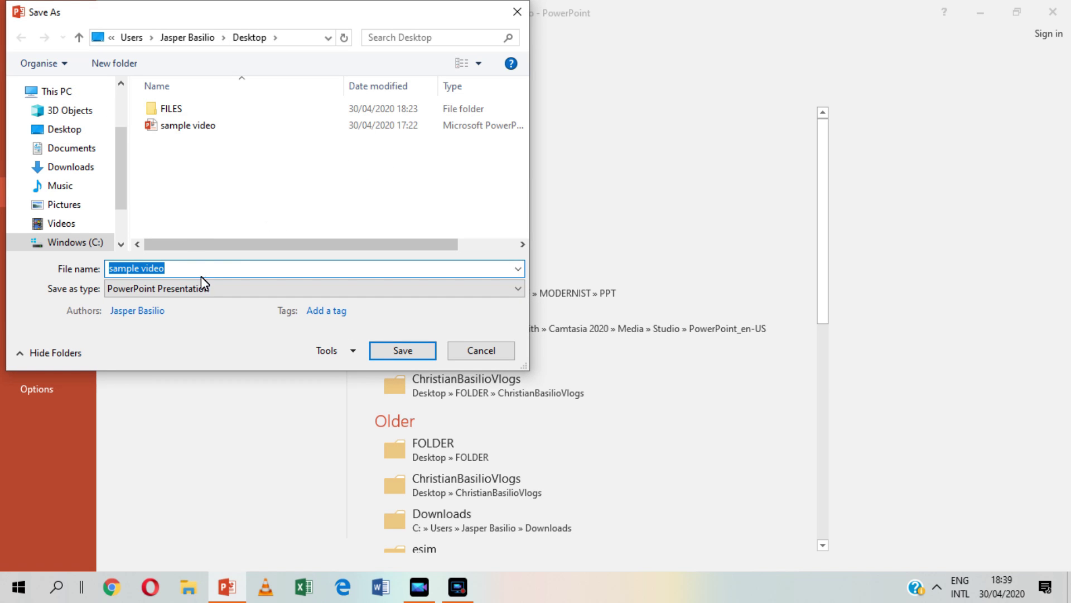
click(197, 272)
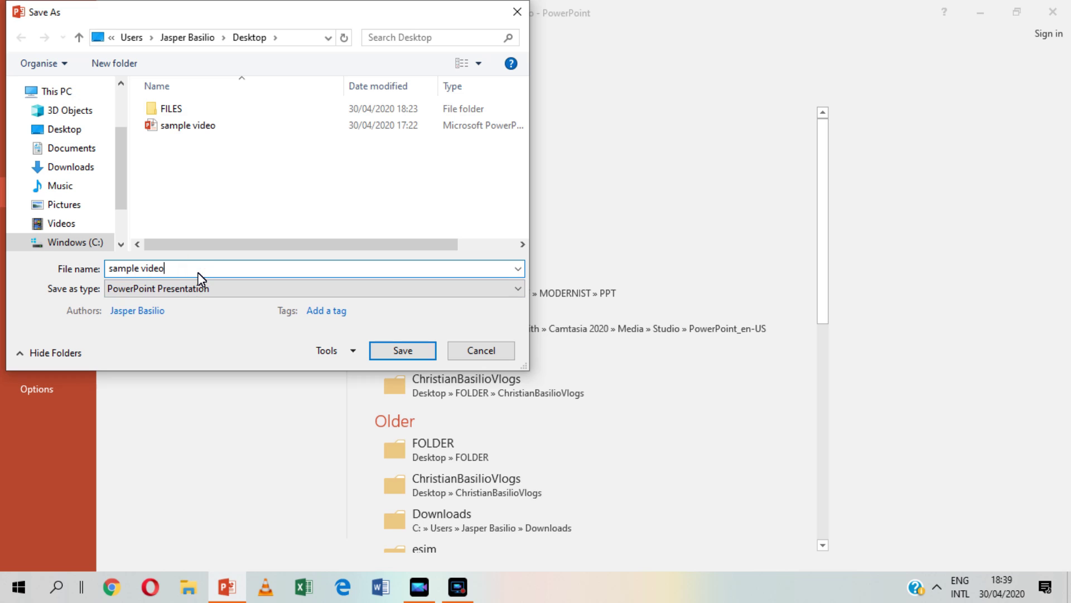
key(BackSpace)
key(BackSpace)
key(BackSpace)
key(BackSpace)
key(BackSpace)
key(BackSpace)
key(BackSpace)
text(SAMPLE VIDEO 2)
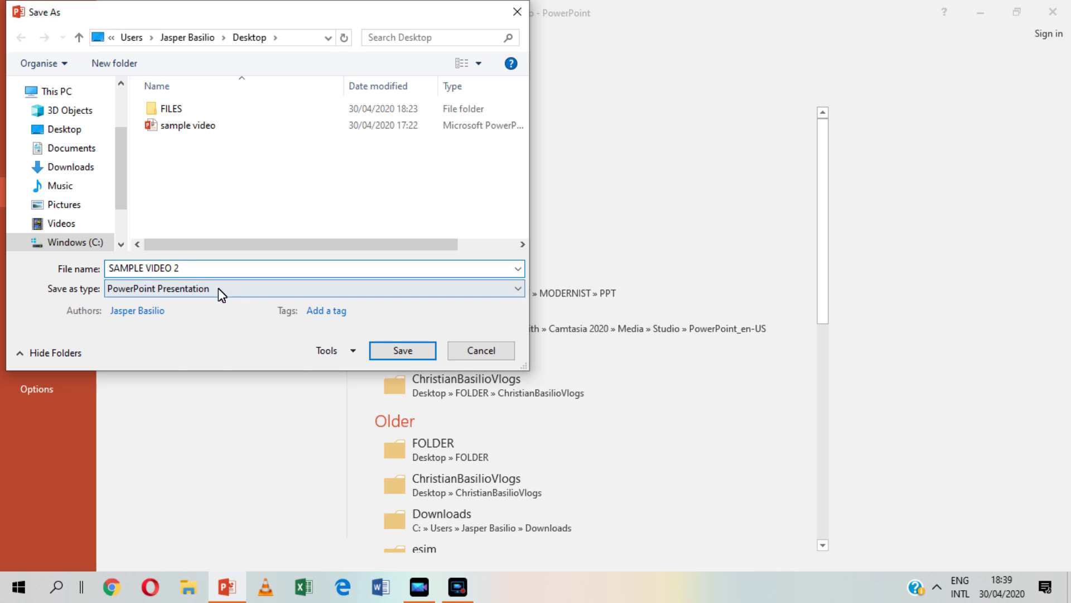
Step: Set the file type to MPEG-4 Video and save the video file
click(219, 289)
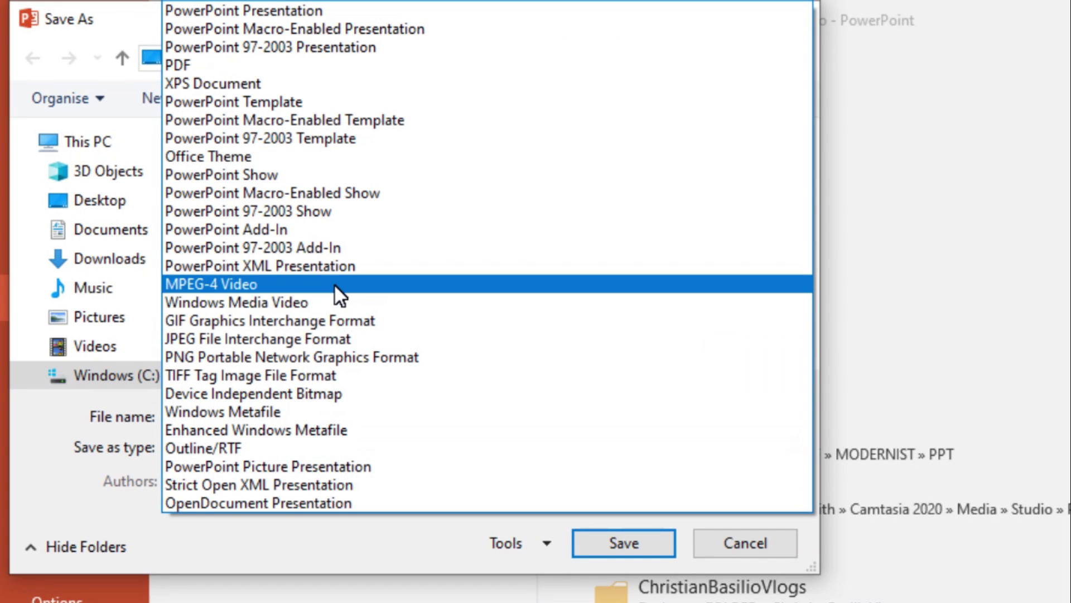
click(321, 304)
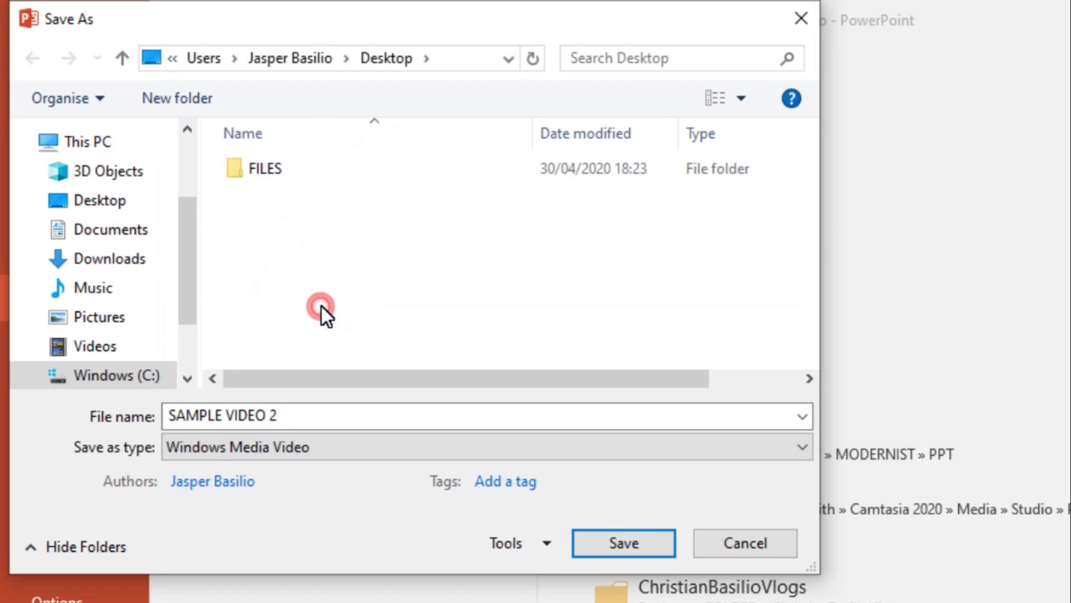
click(317, 444)
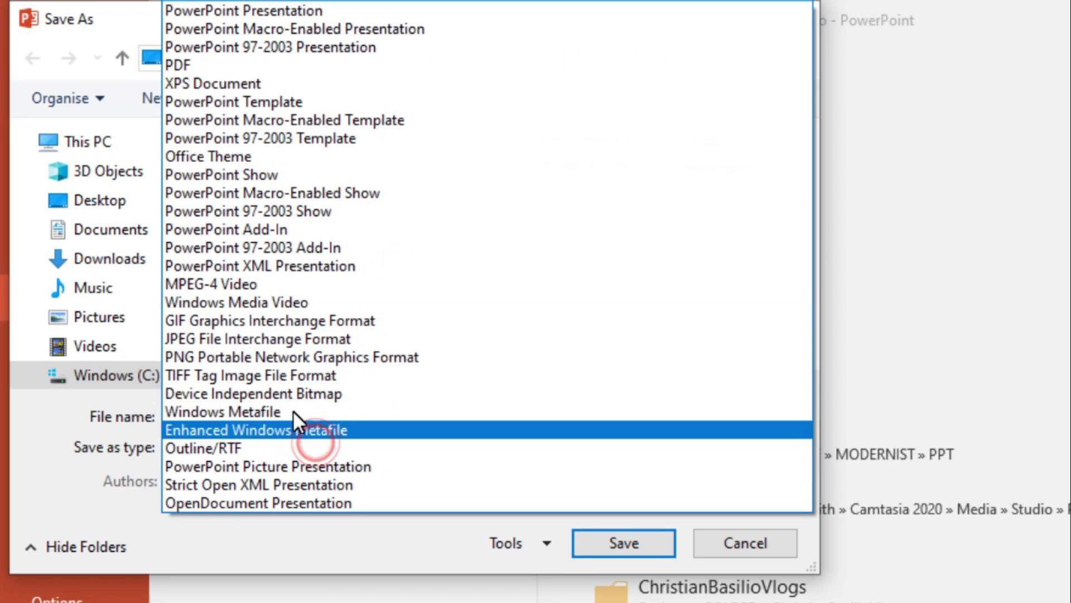
click(261, 289)
click(272, 450)
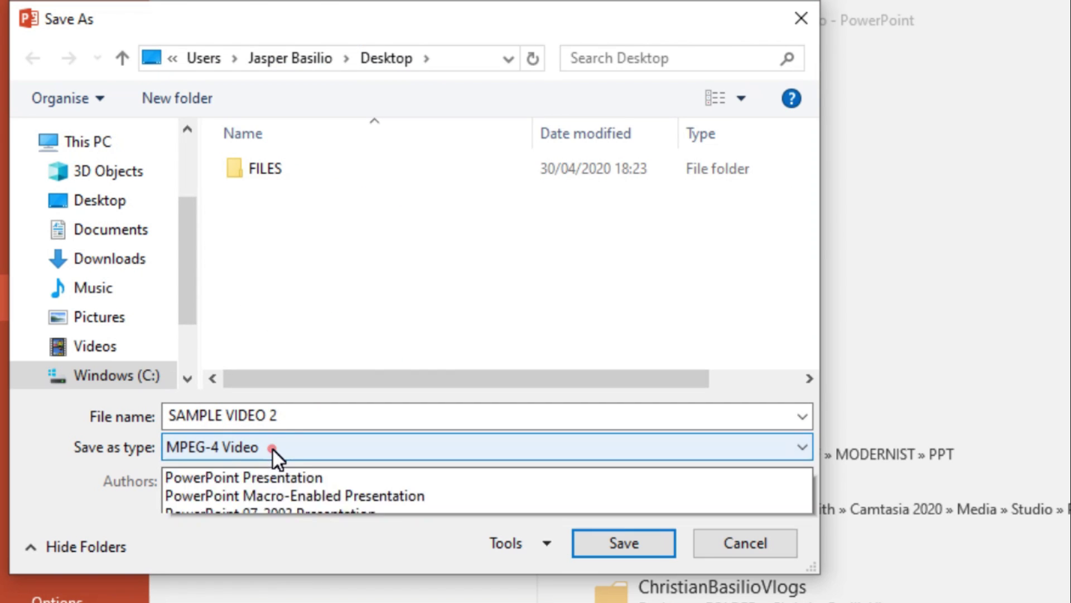
click(249, 300)
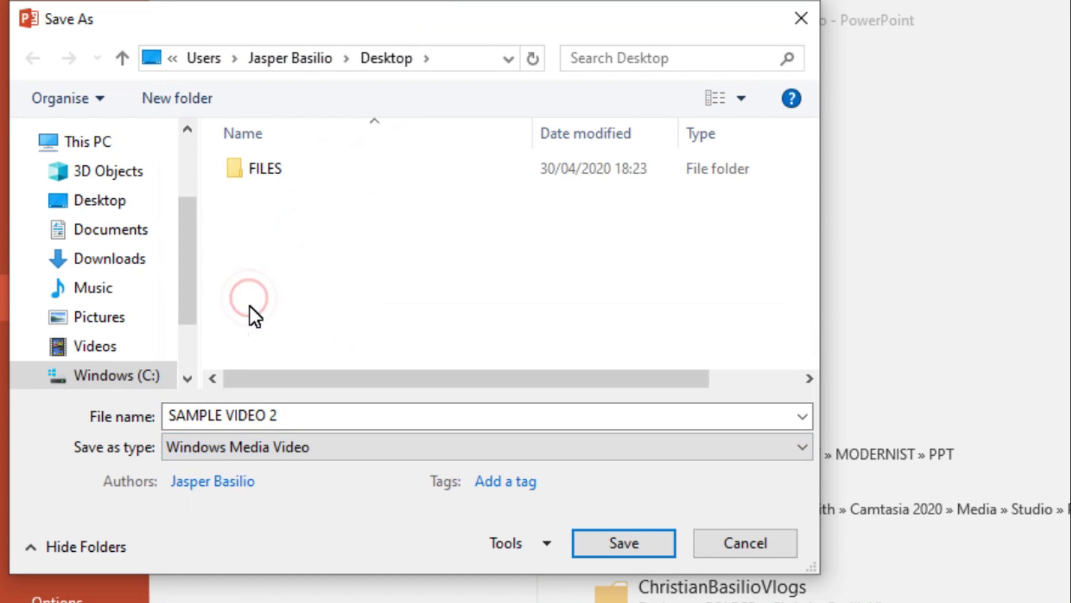
click(247, 451)
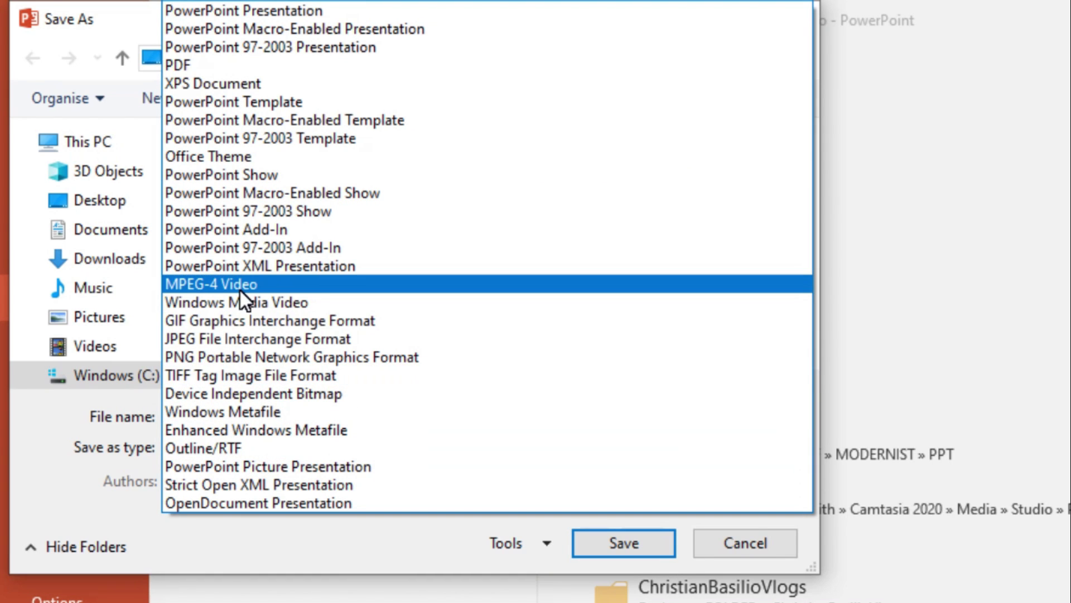
click(239, 288)
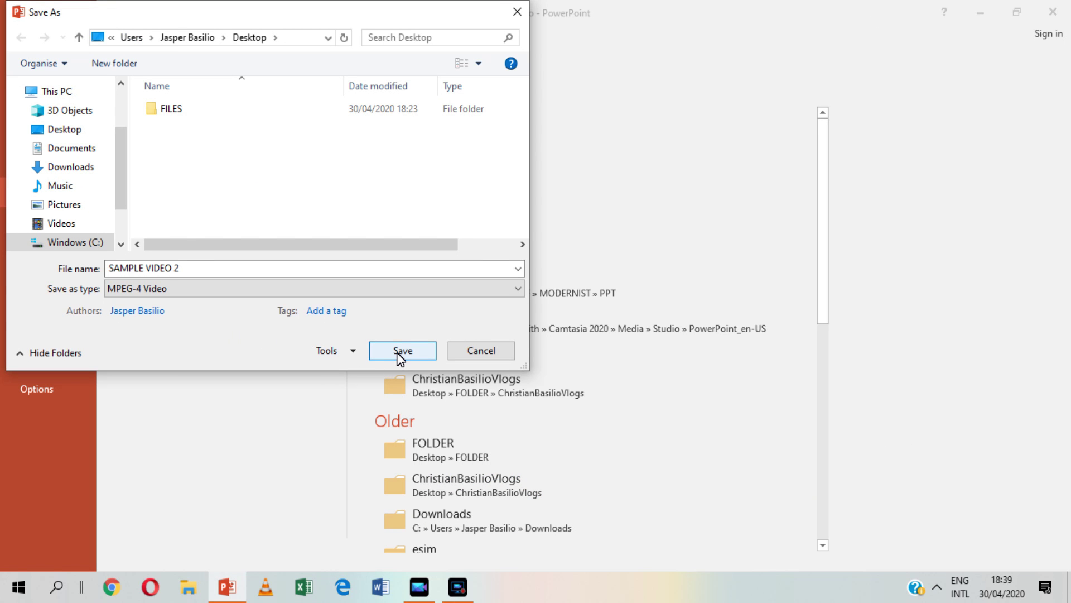
click(402, 352)
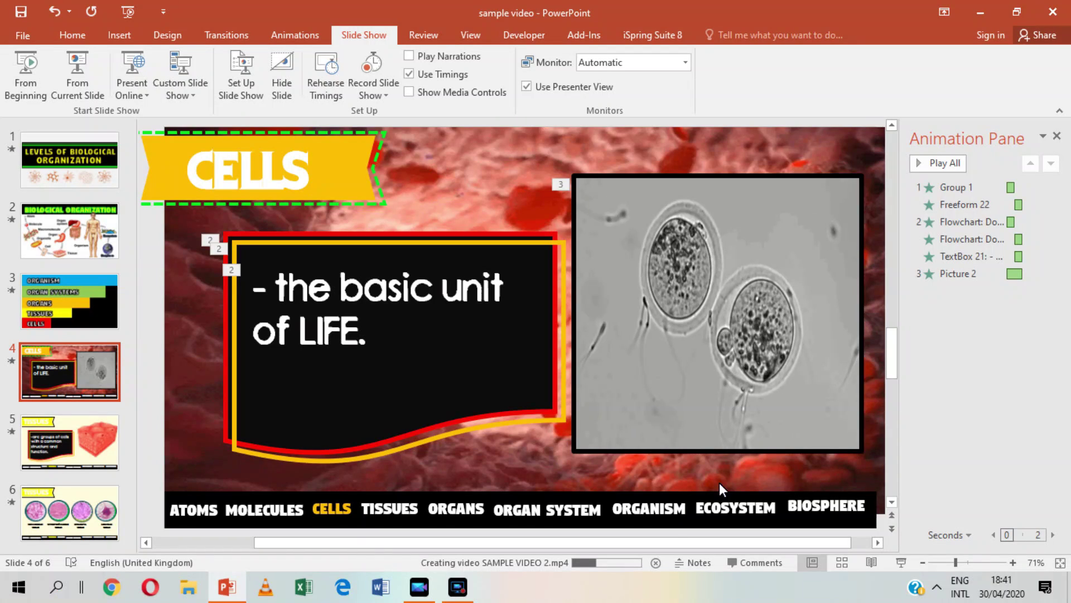
Step: Cancel the SAMPLE VIDEO 2 creation and show the File Info page
click(658, 563)
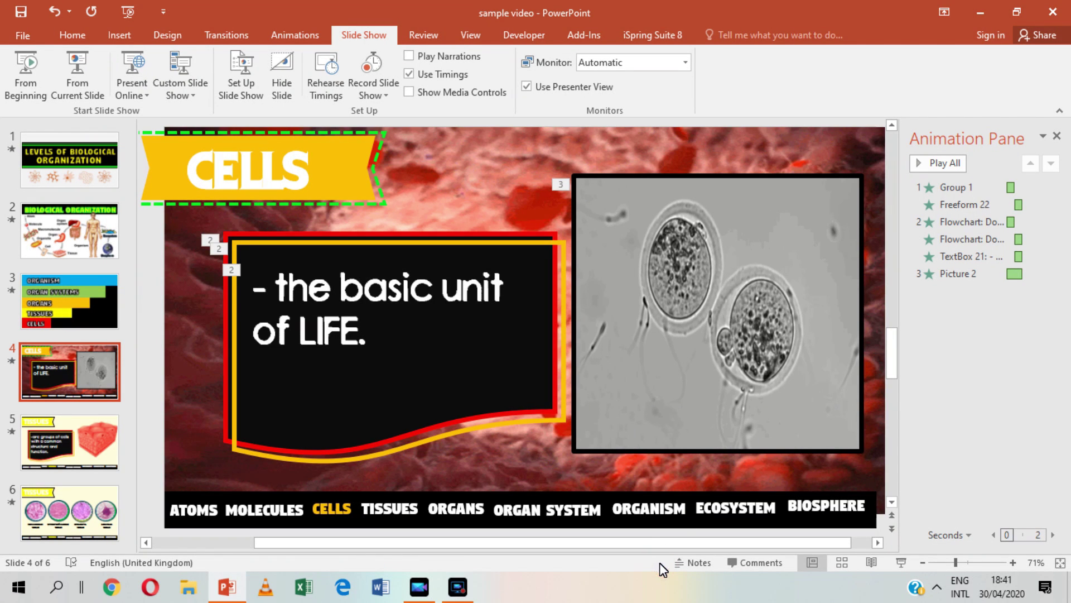
click(5, 38)
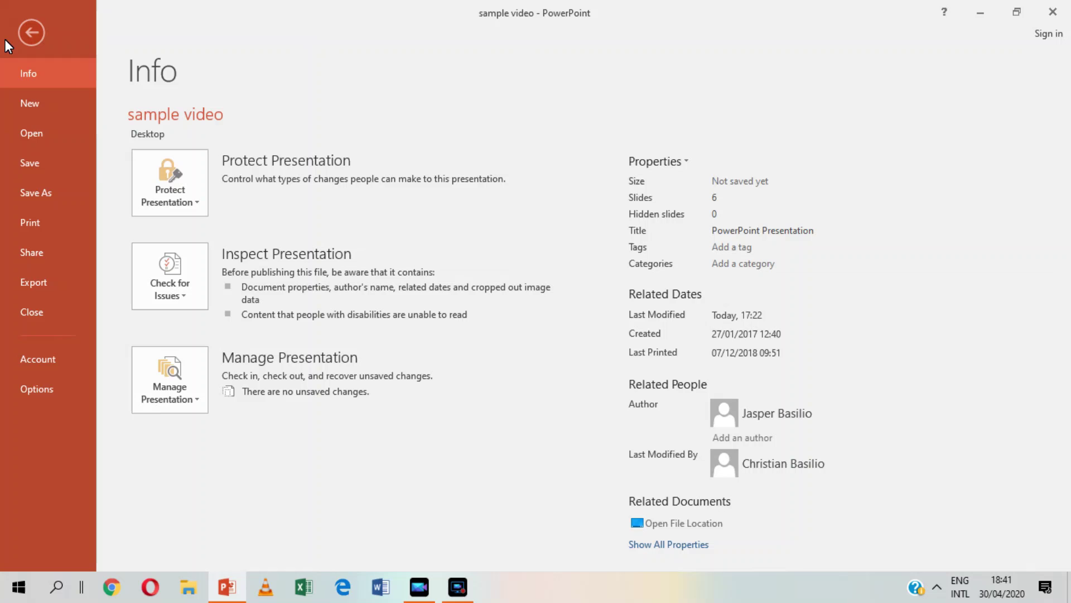
Step: Create a Low Quality (852 x 480) video using the recorded timings and narrations
click(31, 279)
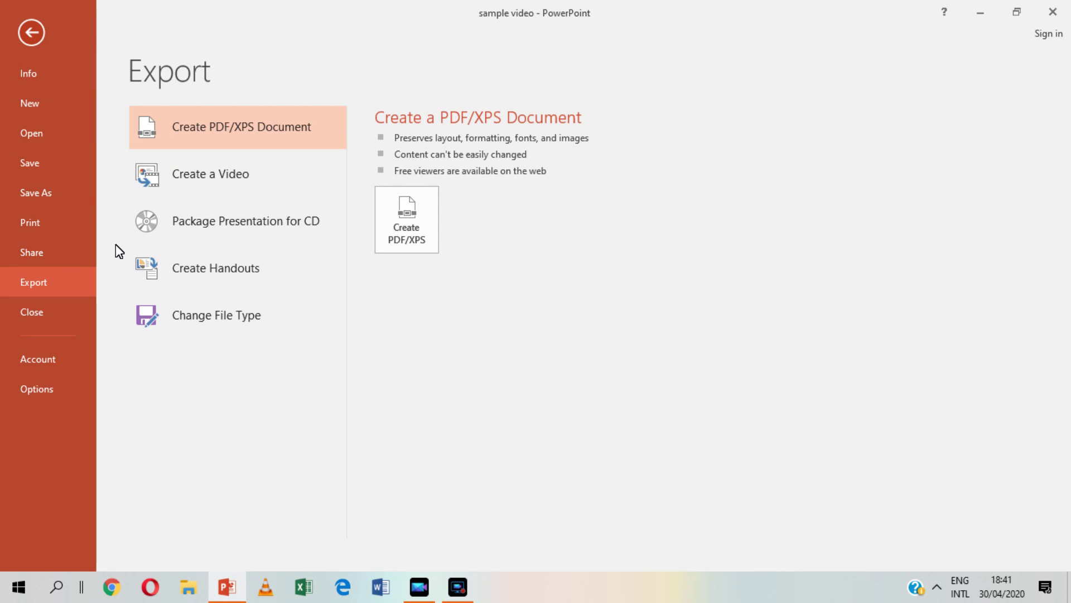
click(226, 185)
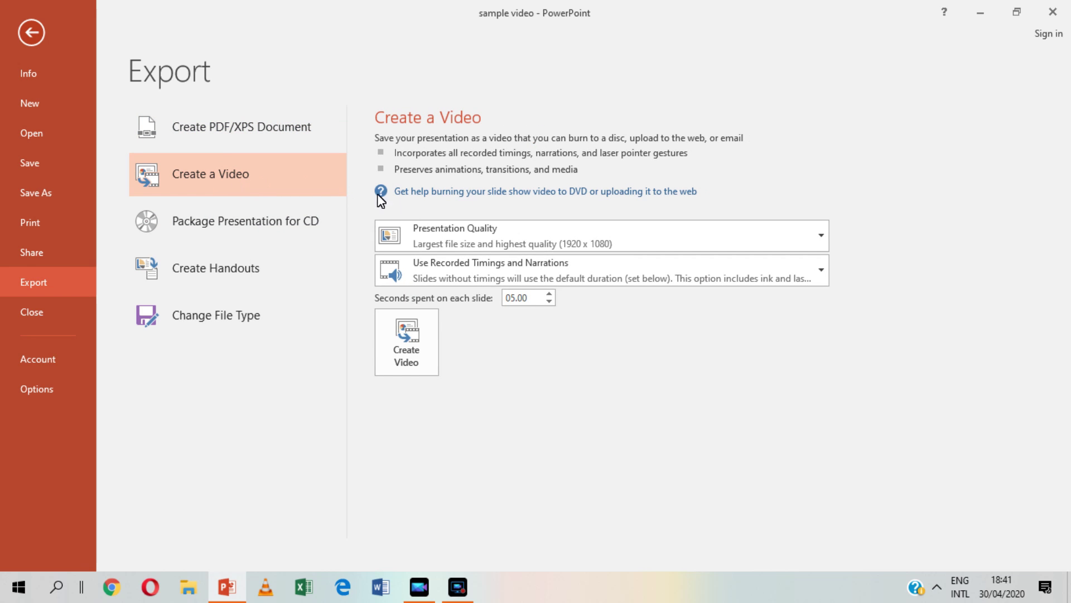
click(437, 233)
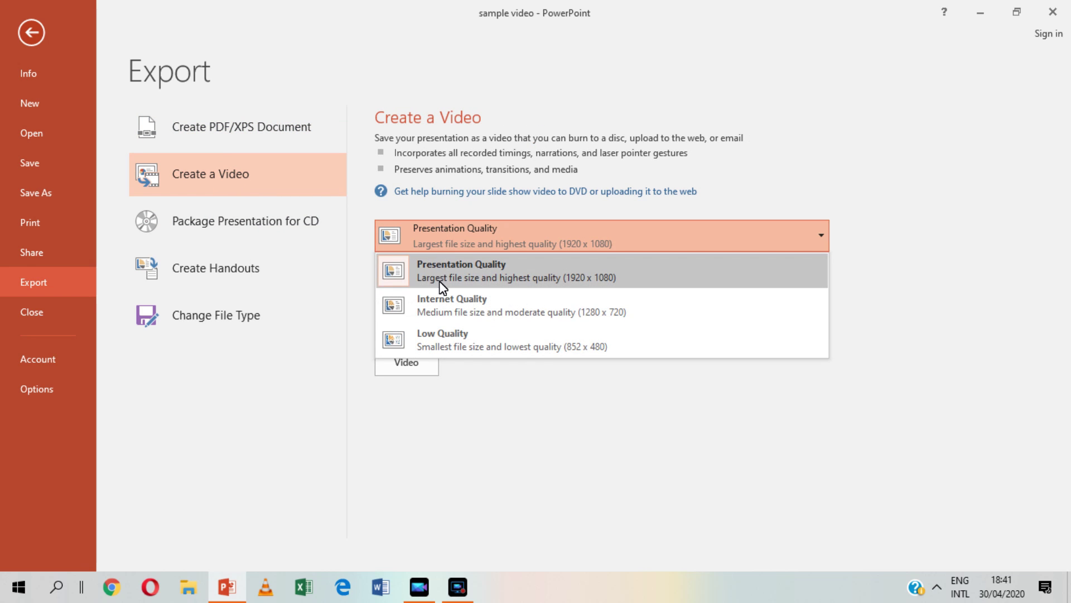
click(452, 337)
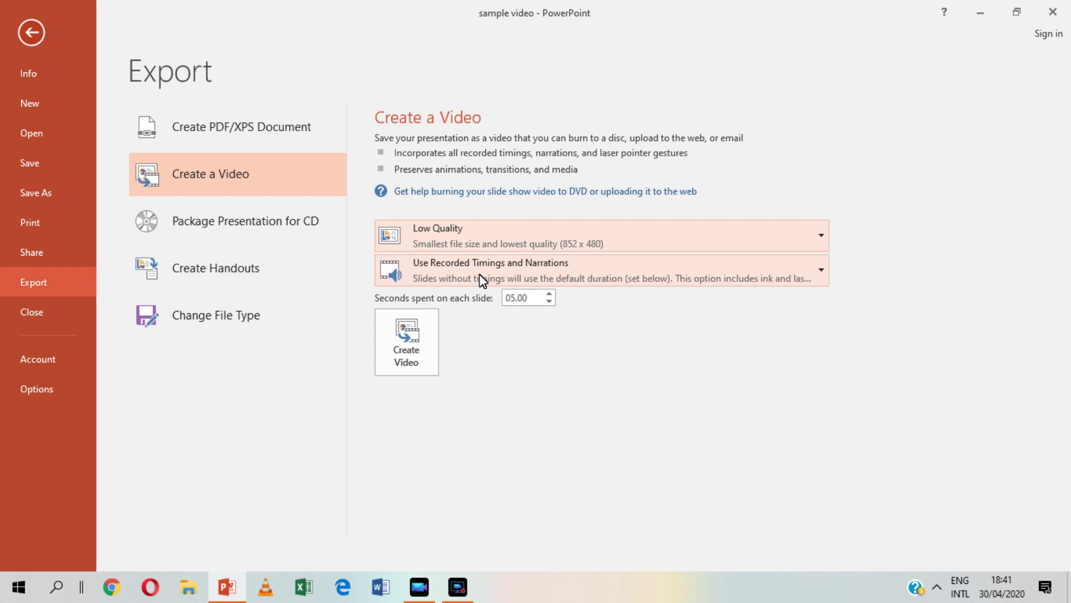
click(481, 270)
click(480, 303)
click(481, 270)
click(467, 332)
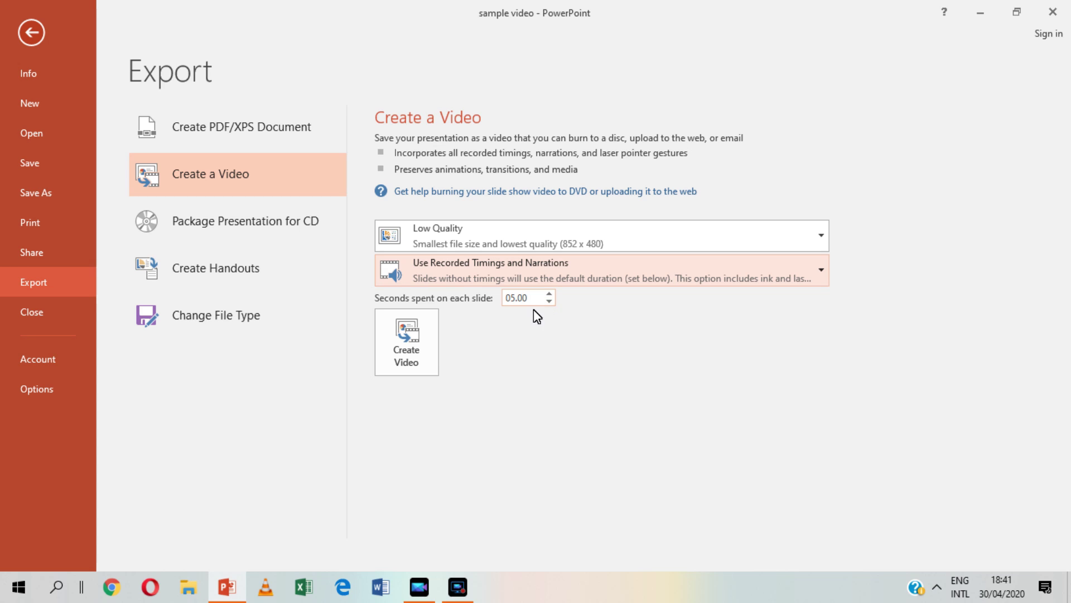
click(416, 344)
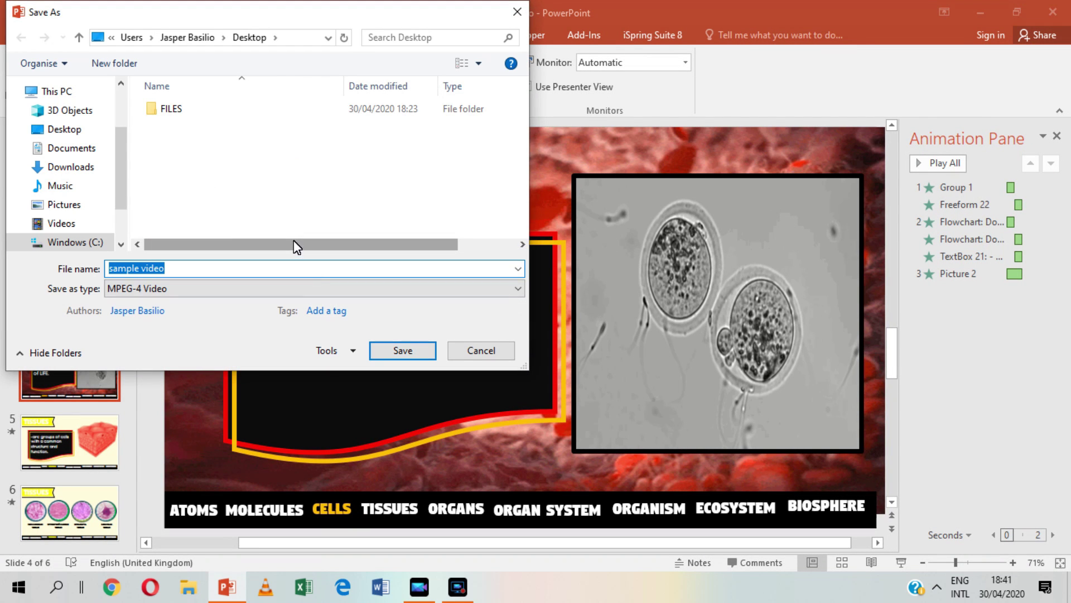
Step: Save the video to the Desktop as MPEG-4 file 'sample video 2'
click(70, 130)
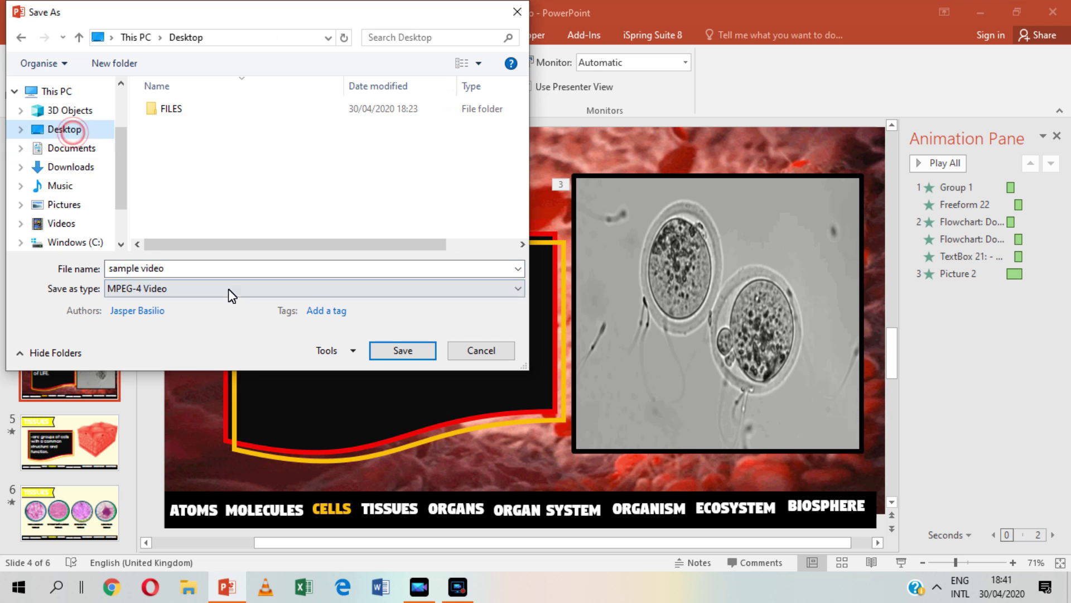
double_click(216, 270)
click(215, 270)
text(2)
click(394, 357)
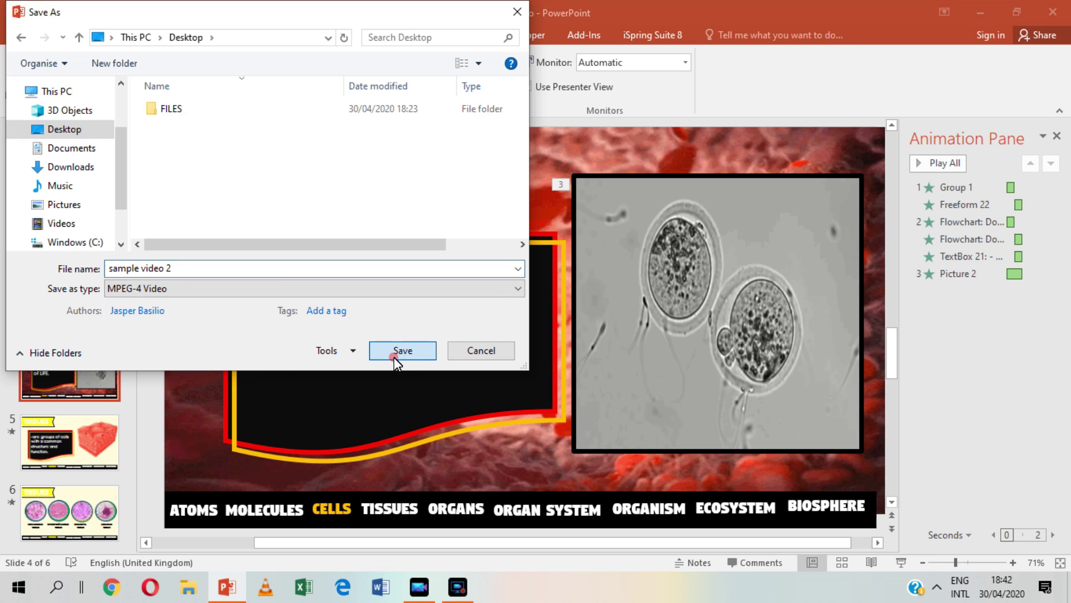